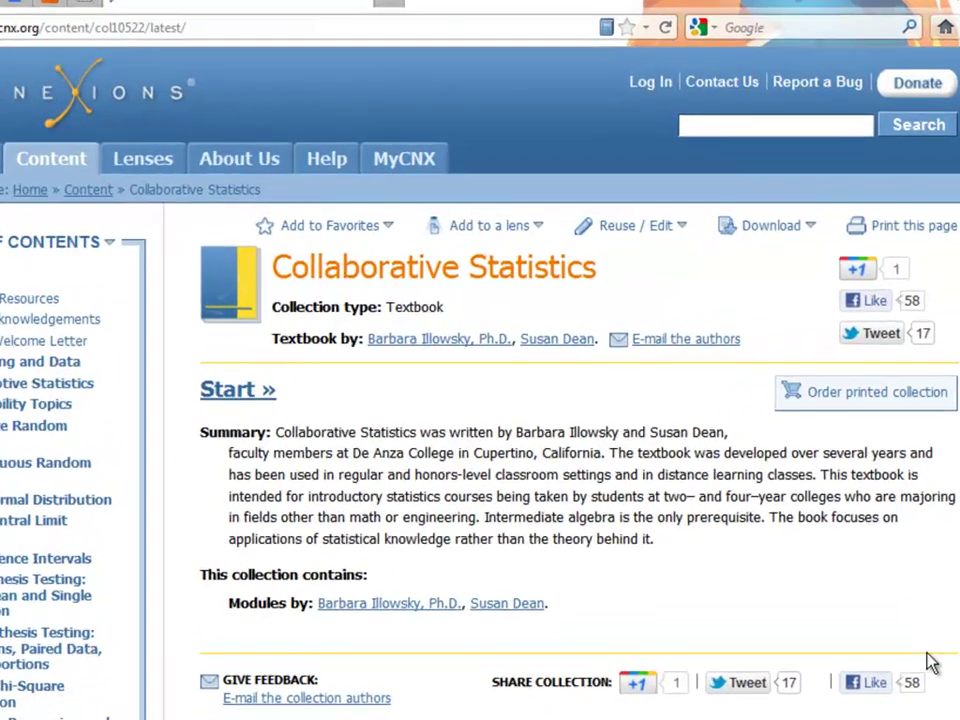
- Choose Reuse or edit on Collaborative Statistics and log in with the account username and password
left_click(685, 226)
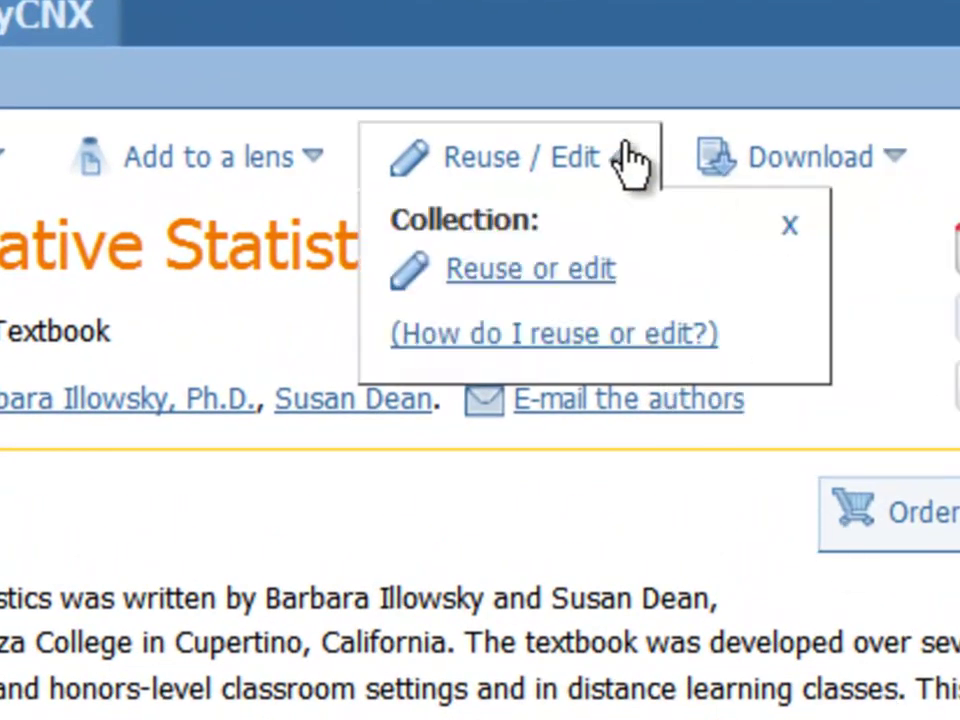
left_click(532, 276)
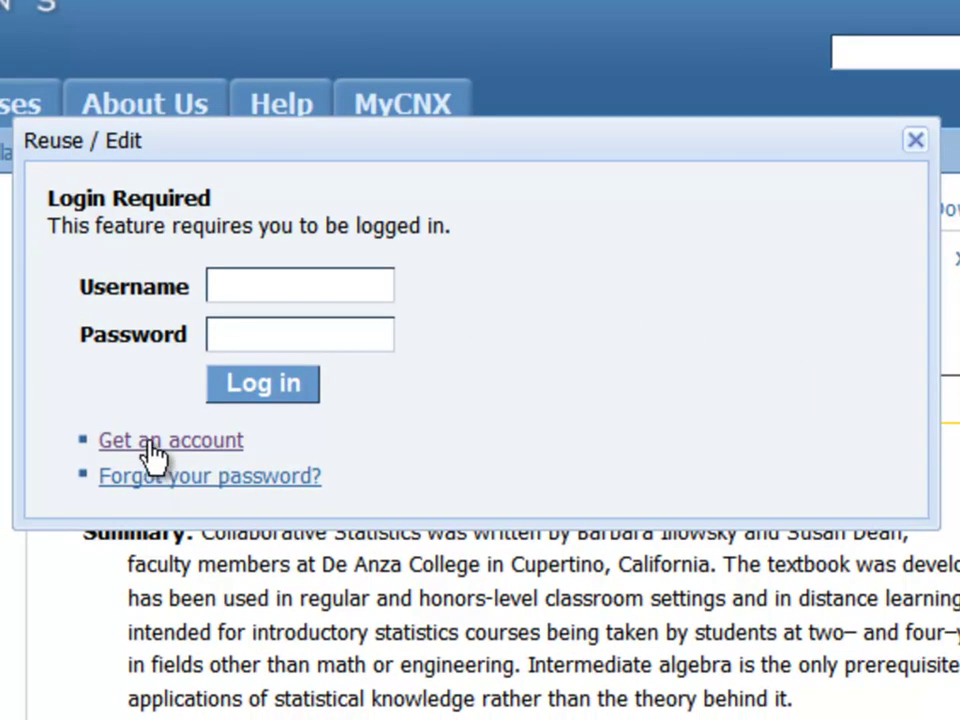
left_click(246, 284)
type("dcwill")
key("Tab")
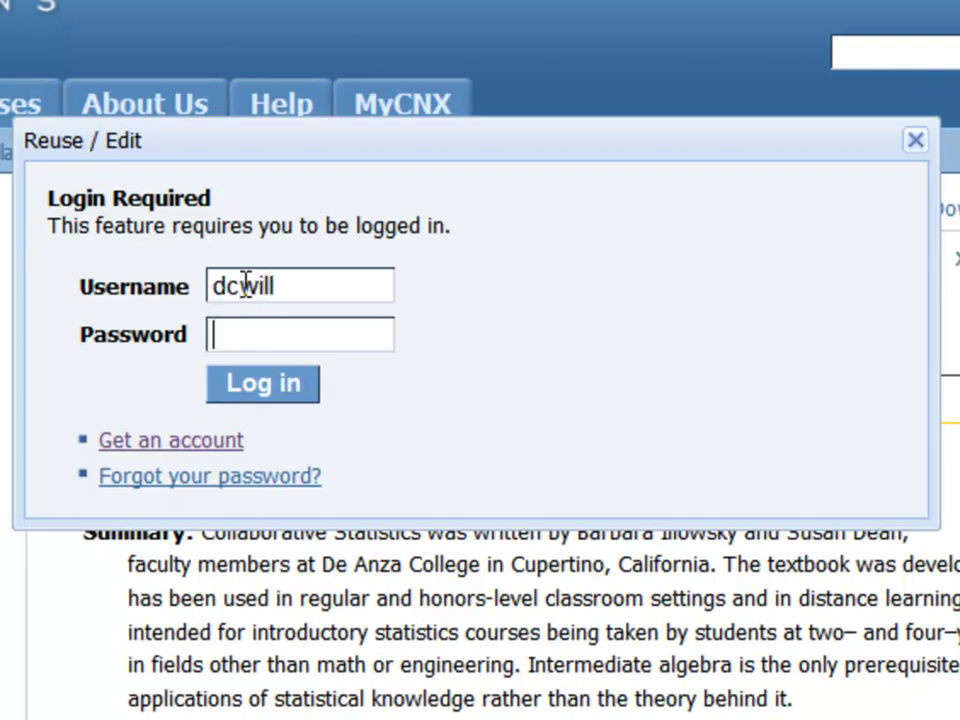
type("••••••")
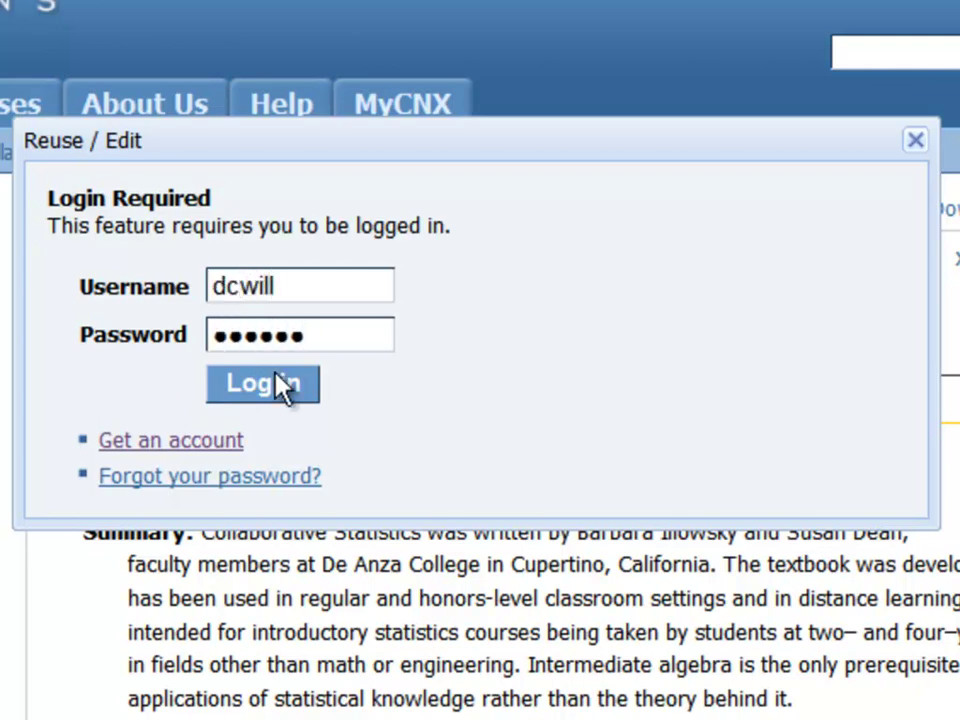
left_click(287, 398)
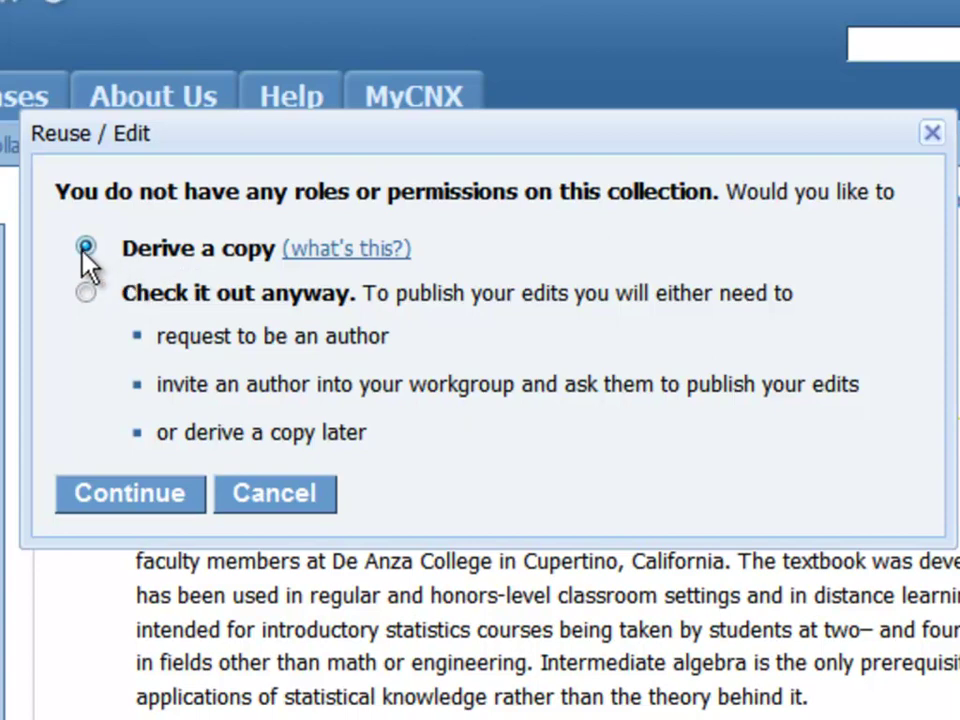
- Continue with the Derive a copy option selected
left_click(124, 494)
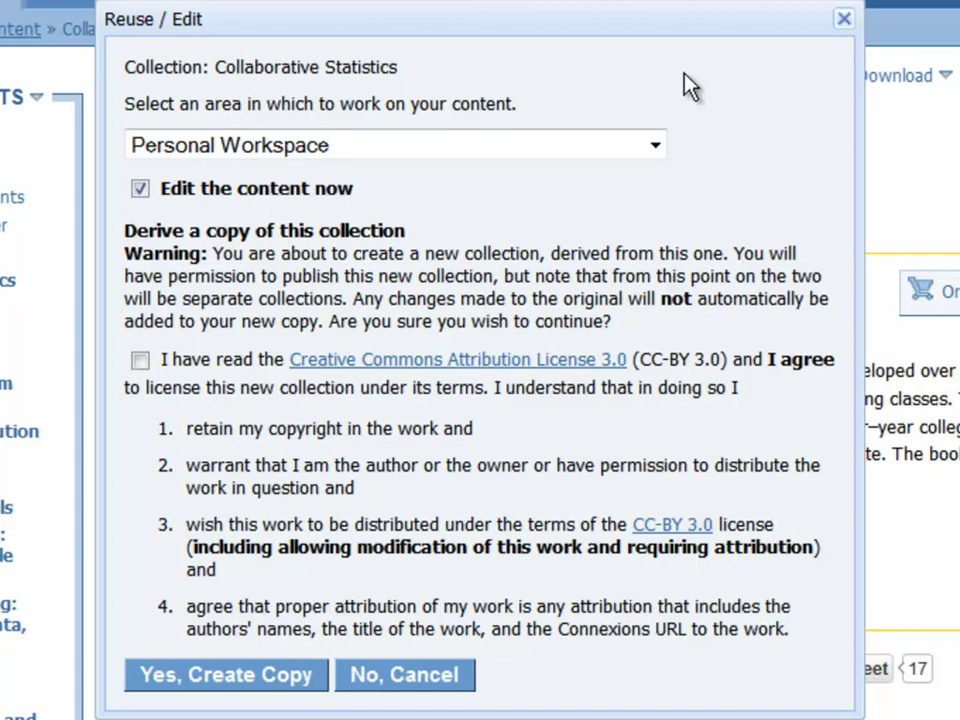
- Keep Personal Workspace as the area, accept the CC-BY 3.0 licence, and create the derived copy
left_click(630, 150)
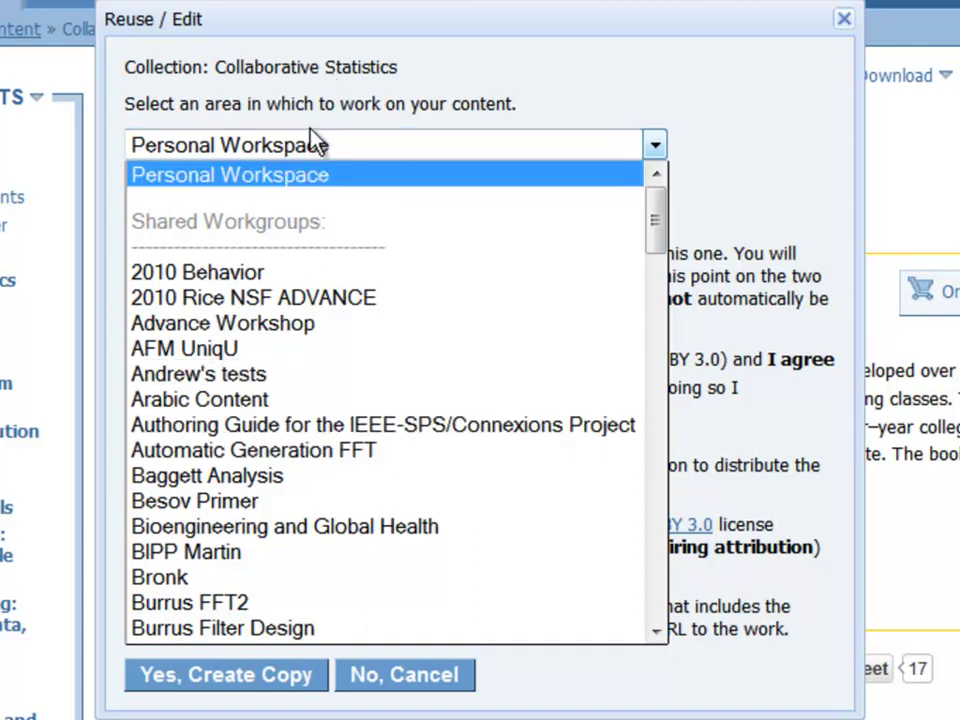
left_click(312, 180)
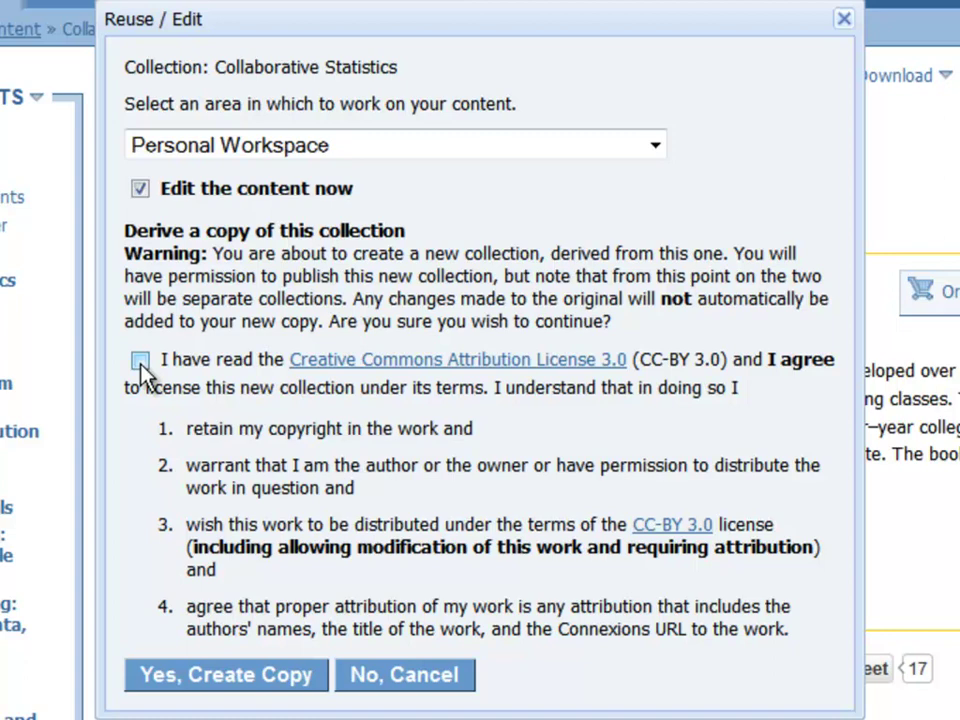
left_click(255, 690)
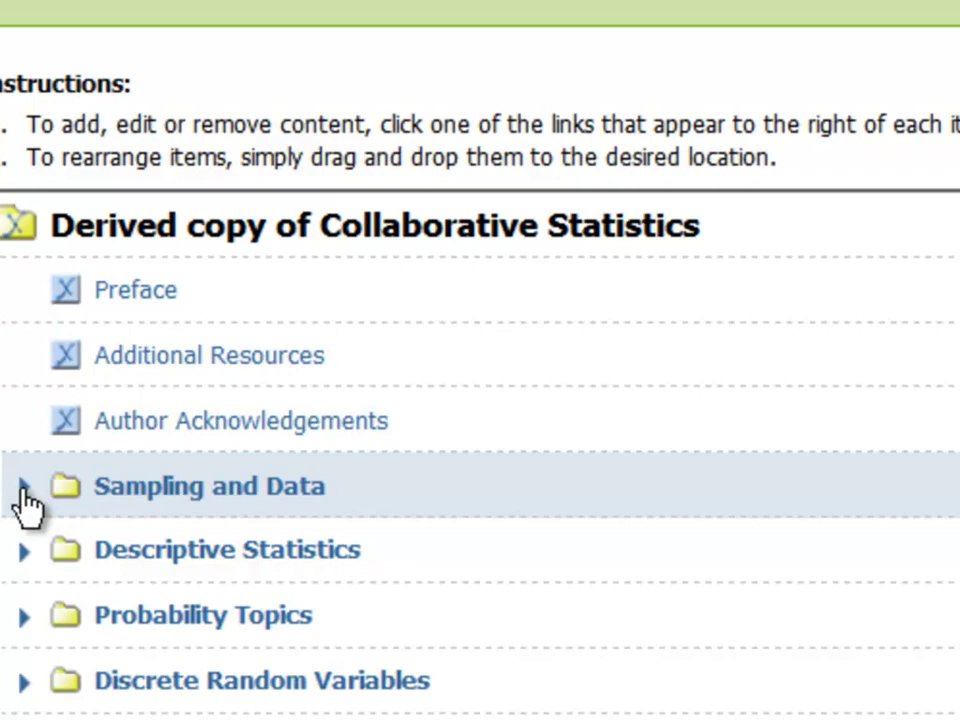
- Expand Sampling and Data to reveal its Sampling and Data, Statistics and Probability modules
left_click(22, 490)
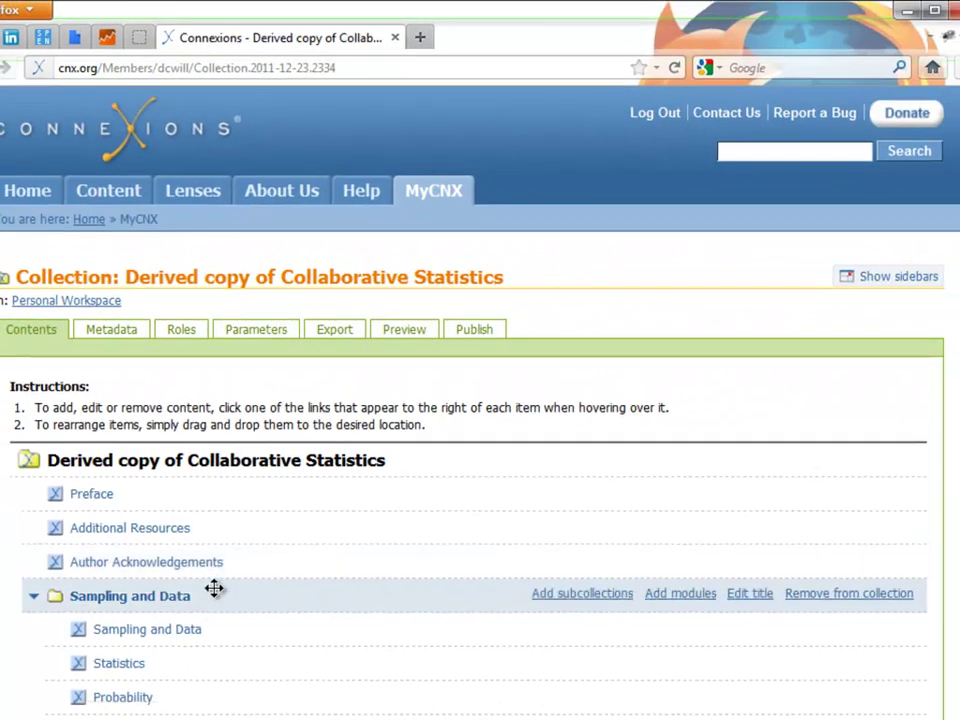
- Move Author Acknowledgements above Preface and Sampling and Data above Additional Resources, then collapse it
scroll(214, 588, "down", 4)
scroll(894, 606, "down", 2)
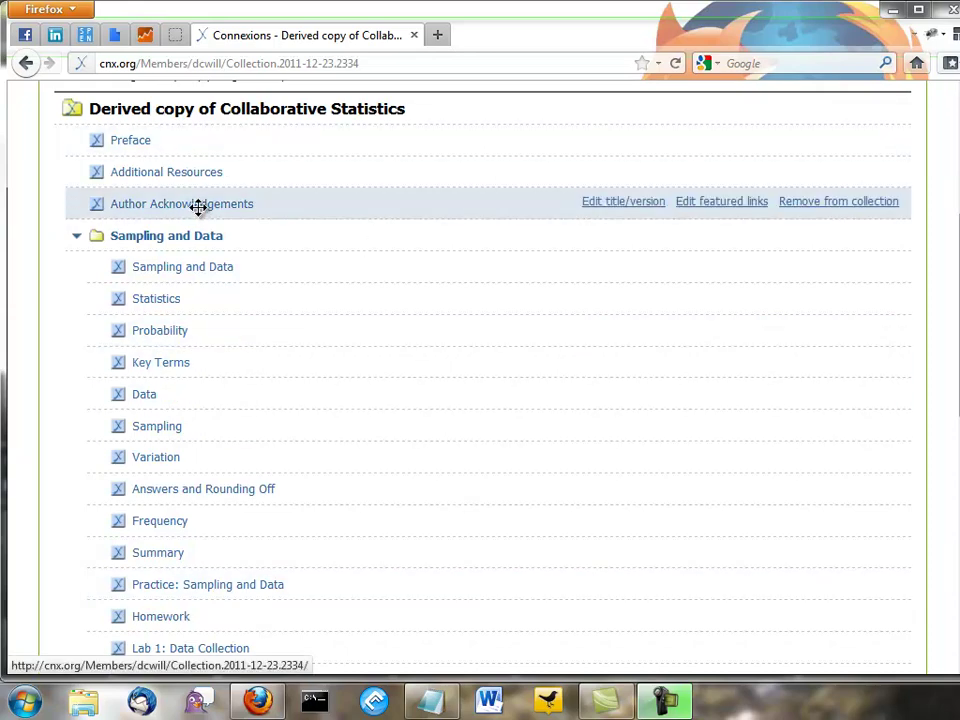
left_click_drag(199, 207, 181, 138)
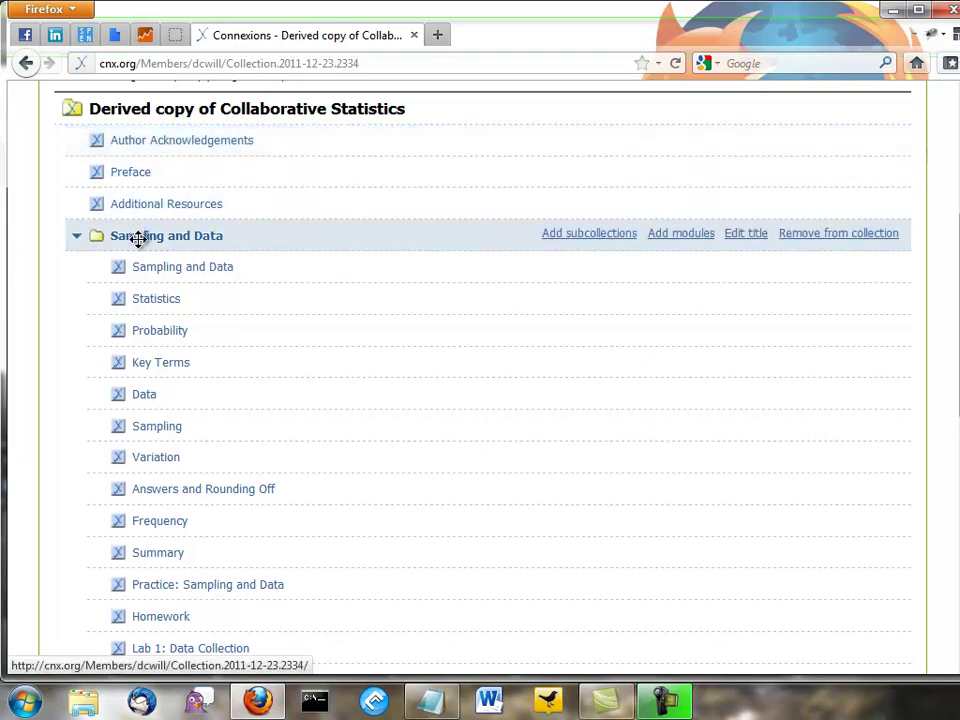
left_click_drag(138, 236, 134, 192)
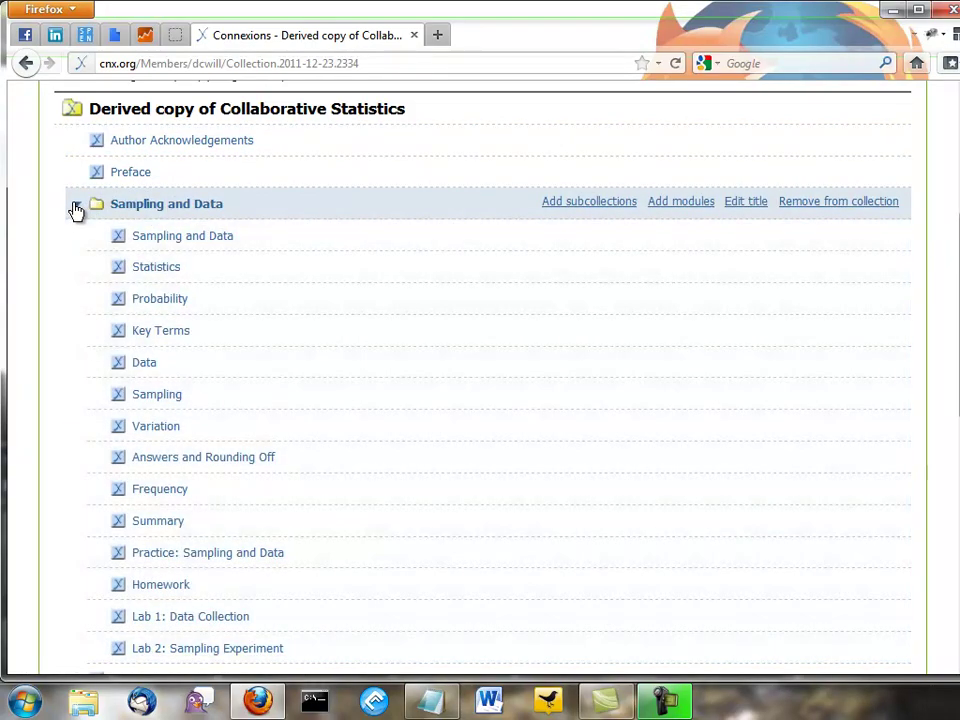
left_click(76, 205)
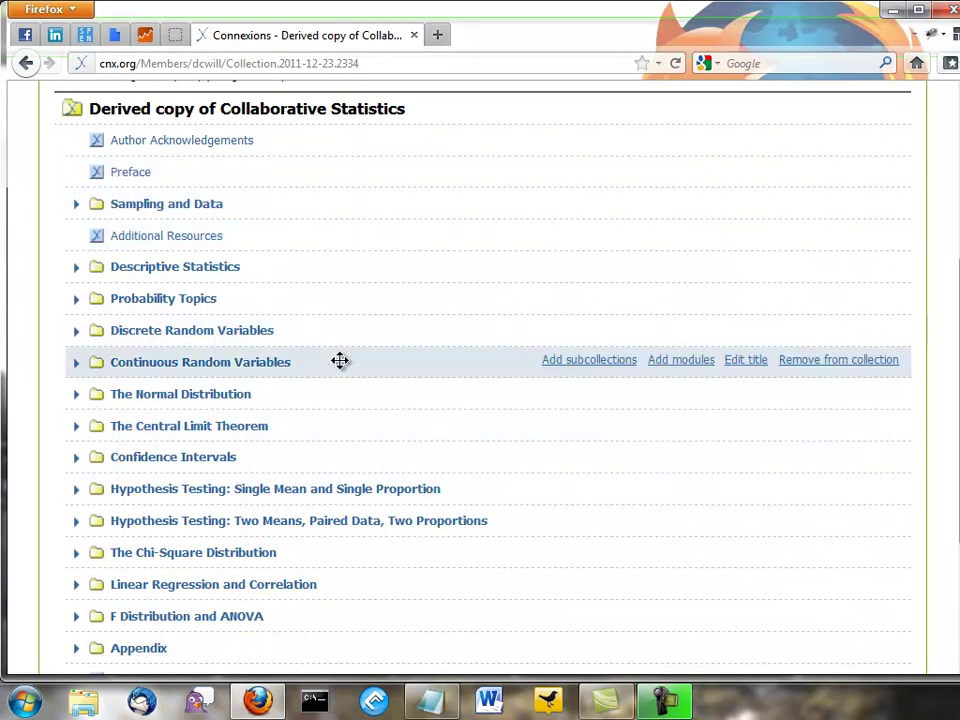
- Expand Descriptive Statistics and move the stem-and-leaf graphs module higher in the chapter
scroll(339, 360, "down", 2)
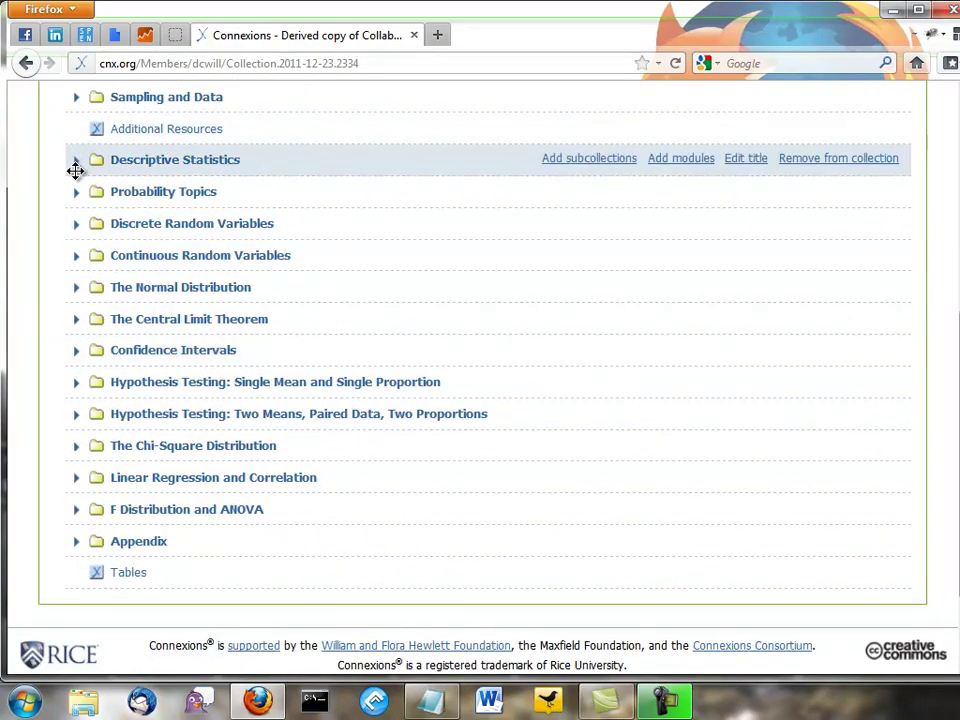
left_click(77, 163)
left_click_drag(165, 264, 156, 214)
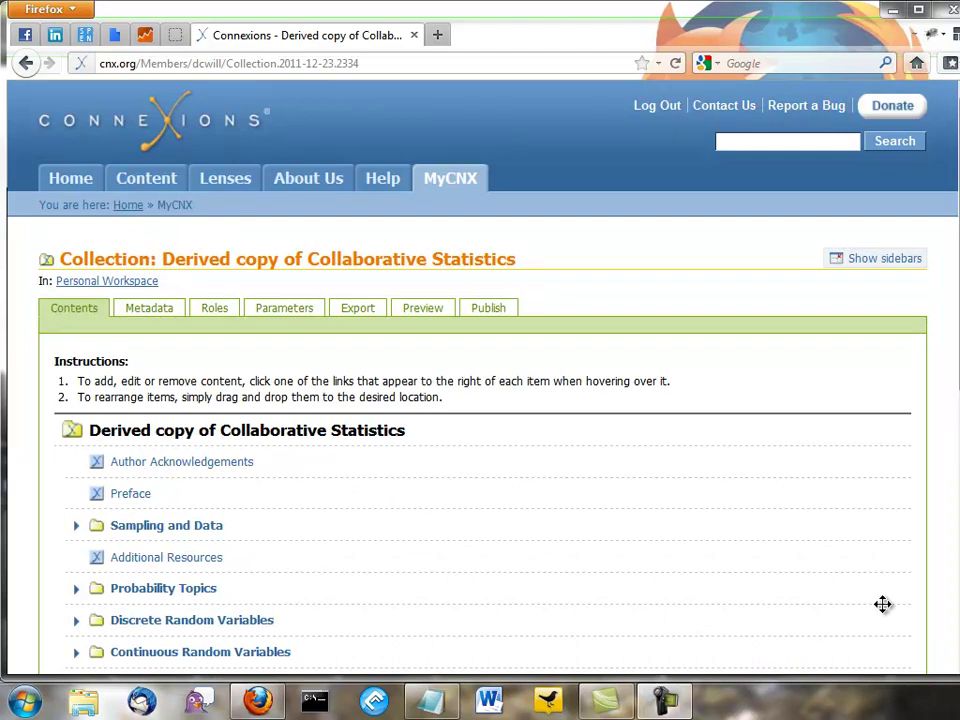
- Remove Author Acknowledgements and the Sampling and Data subcollection, confirming removal of its contents
mouse_move(302, 464)
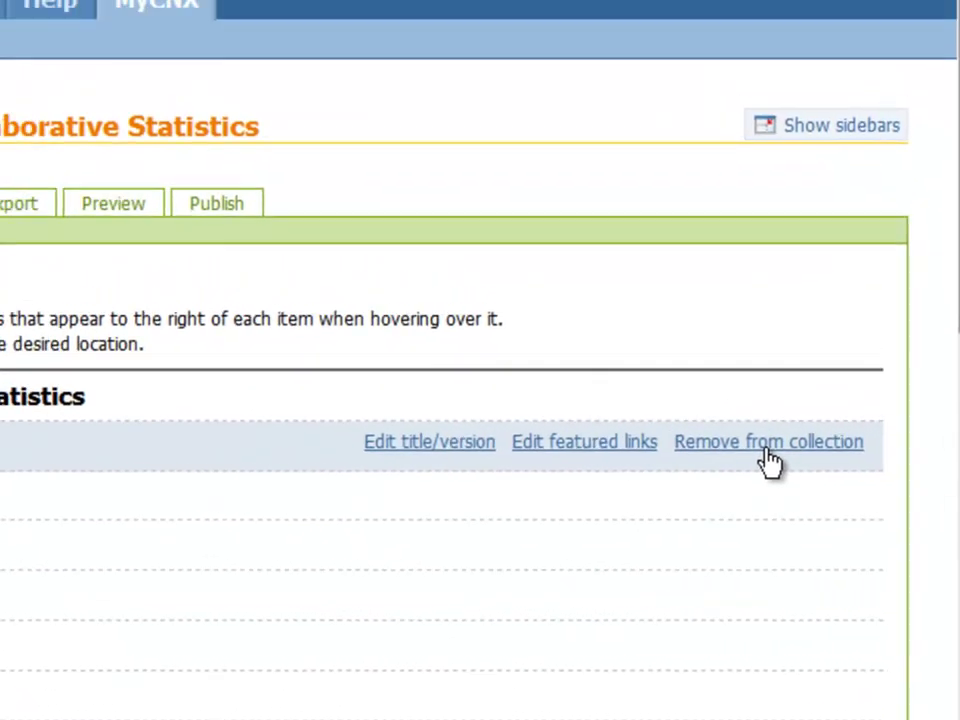
left_click(717, 414)
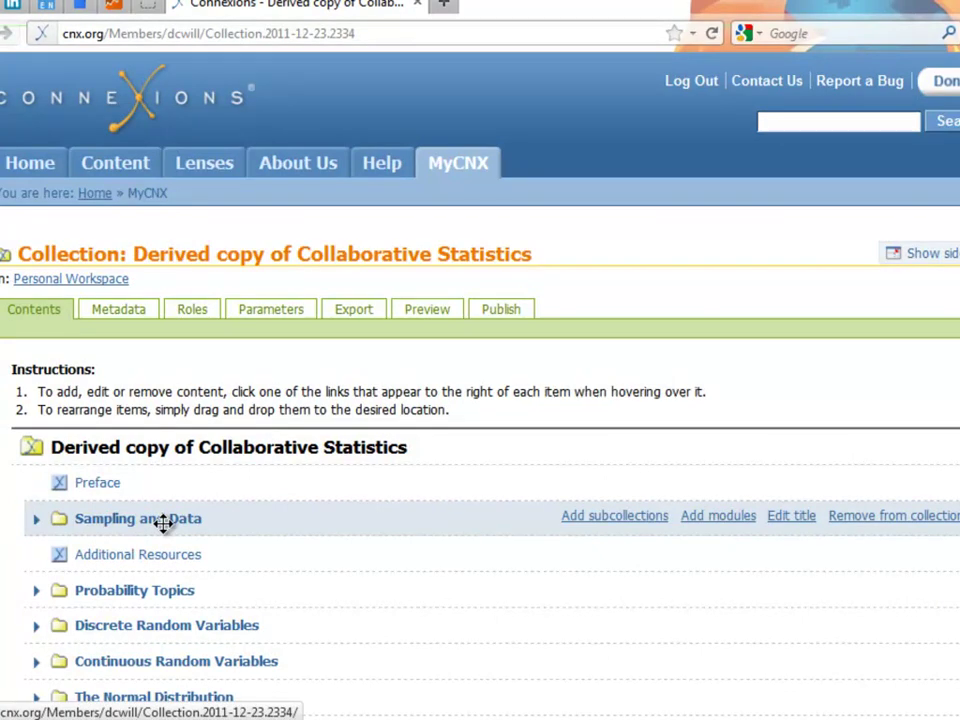
left_click(895, 516)
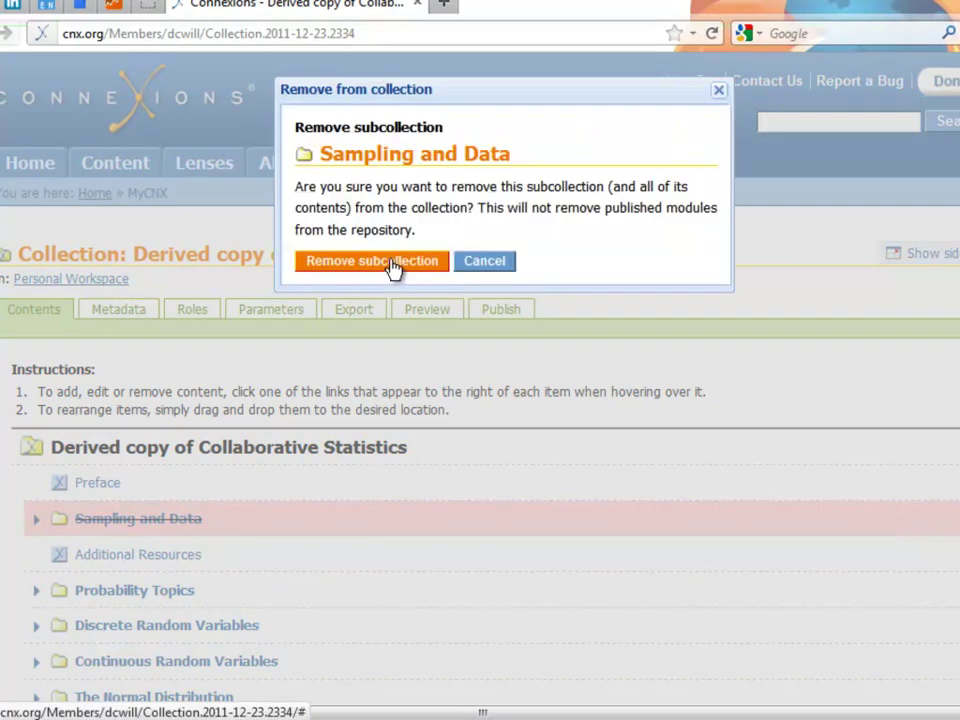
left_click(395, 268)
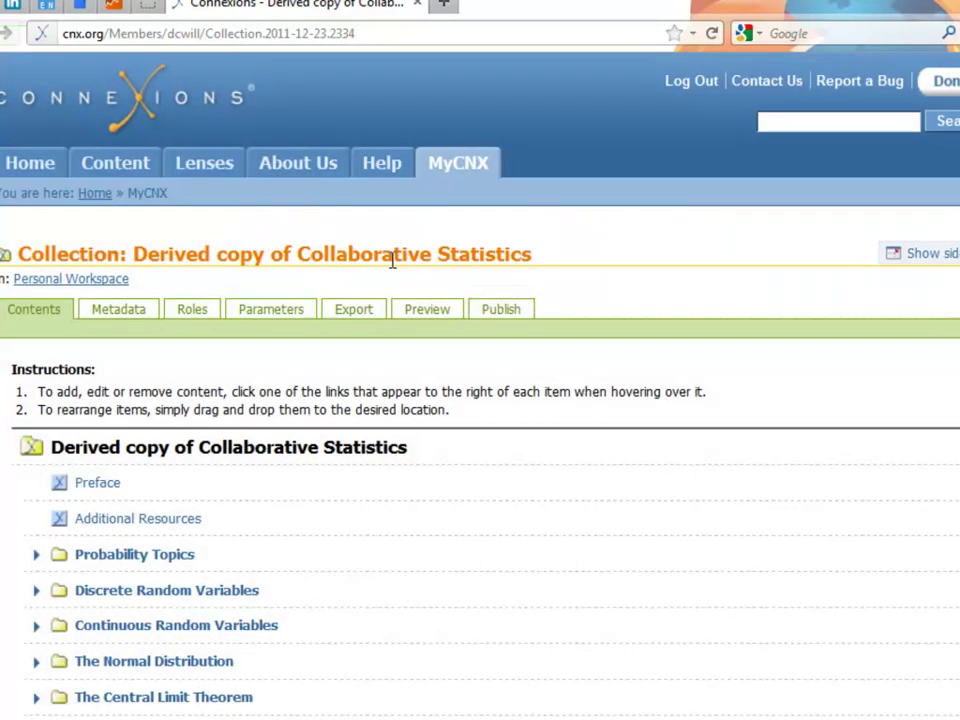
mouse_move(542, 552)
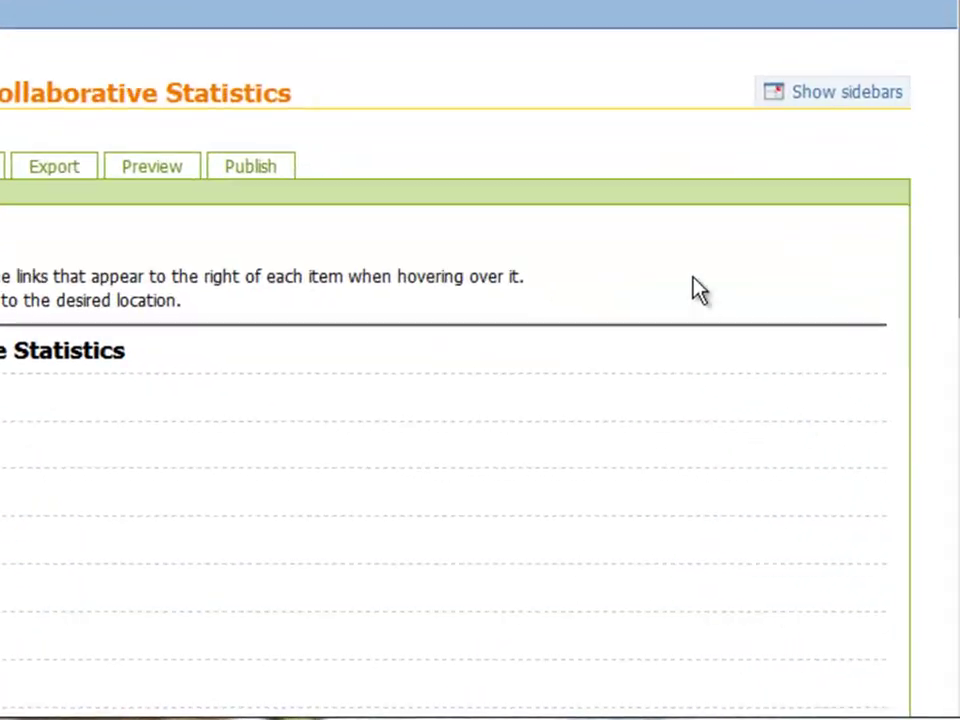
- Search by the account's username and add Dimensions of Music and No Title at the top level
mouse_move(744, 429)
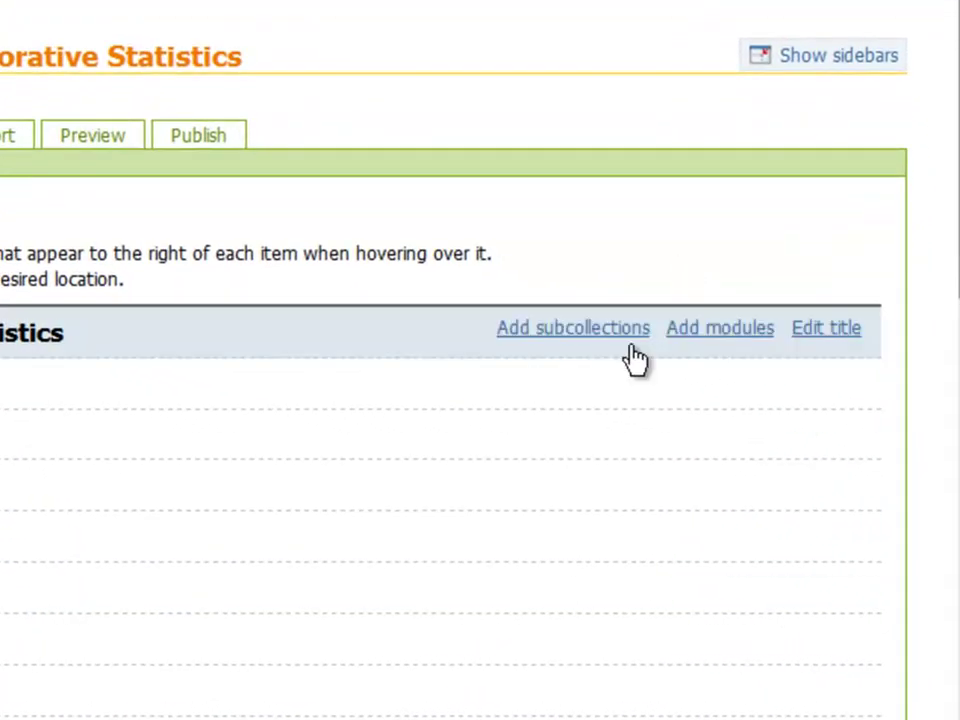
mouse_move(714, 501)
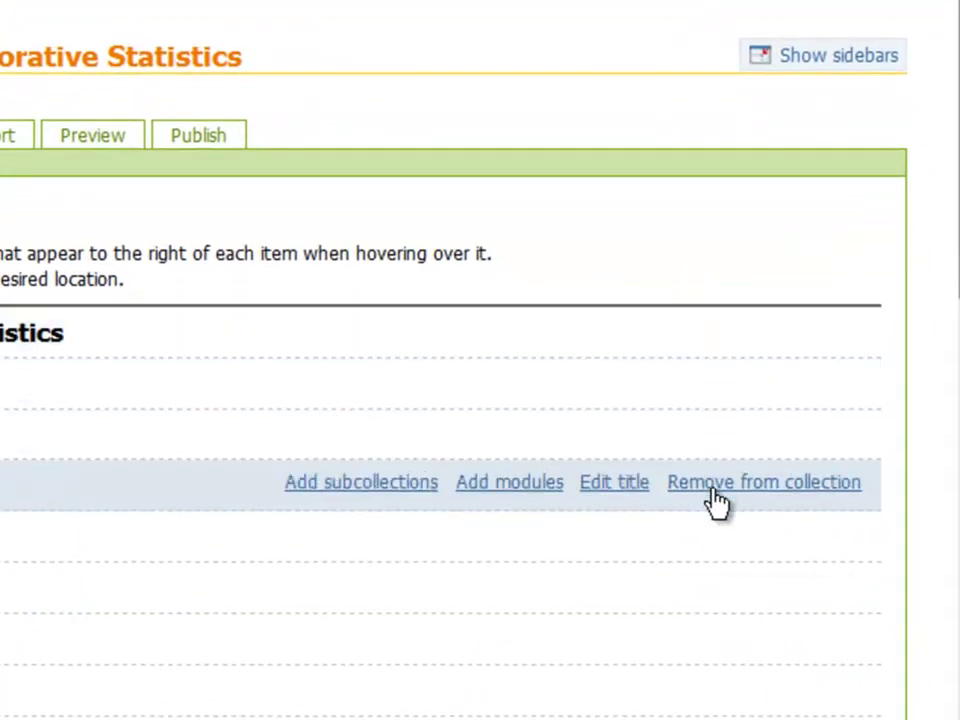
mouse_move(681, 360)
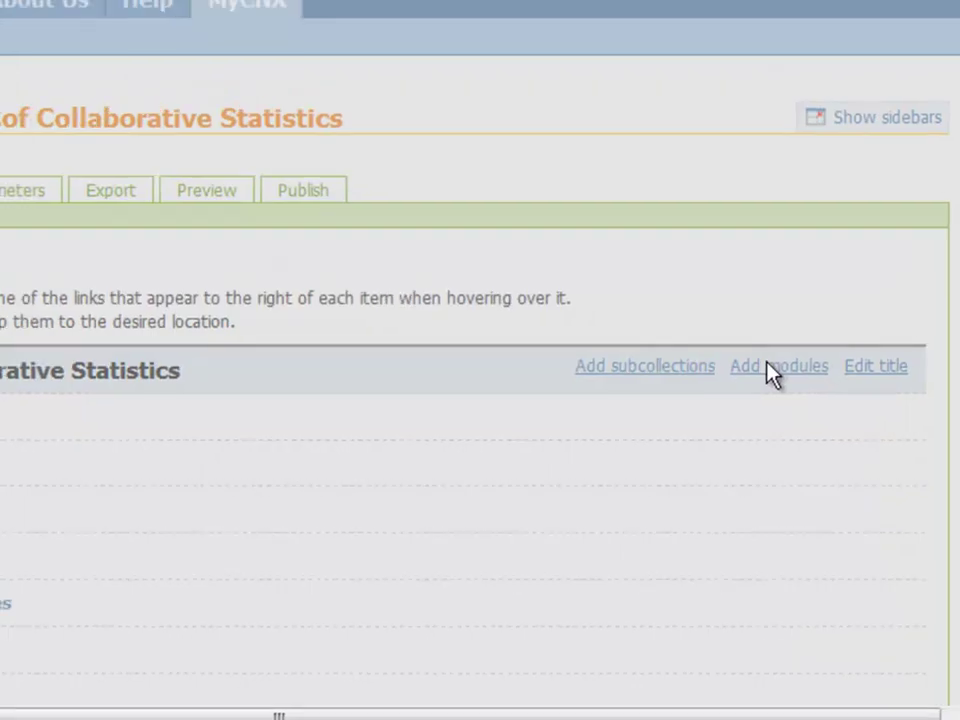
left_click(770, 366)
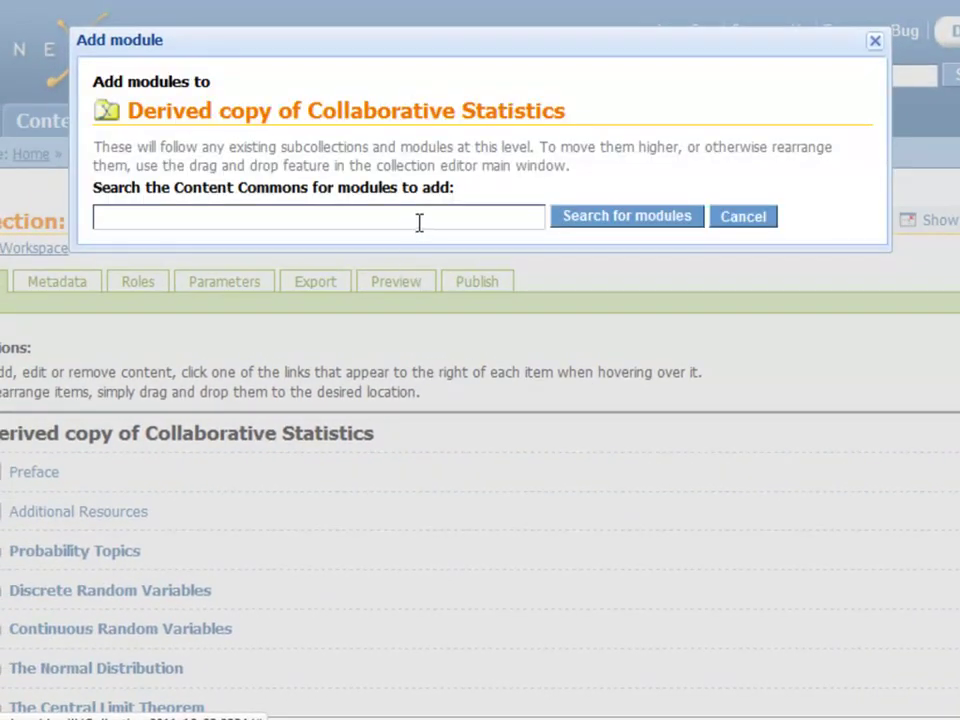
left_click(419, 222)
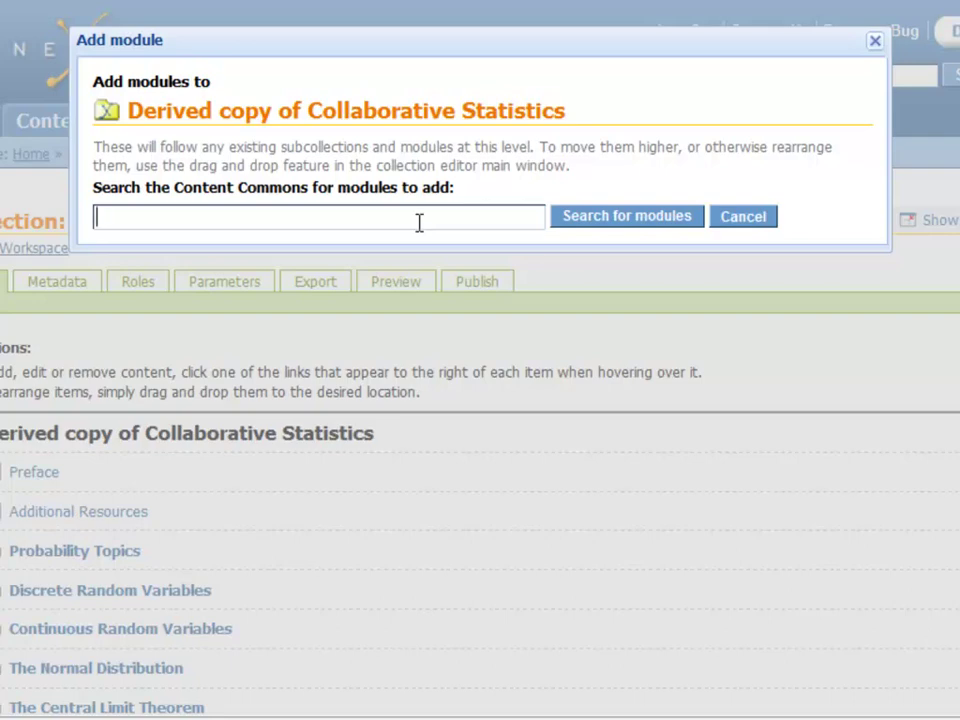
type("dcwill")
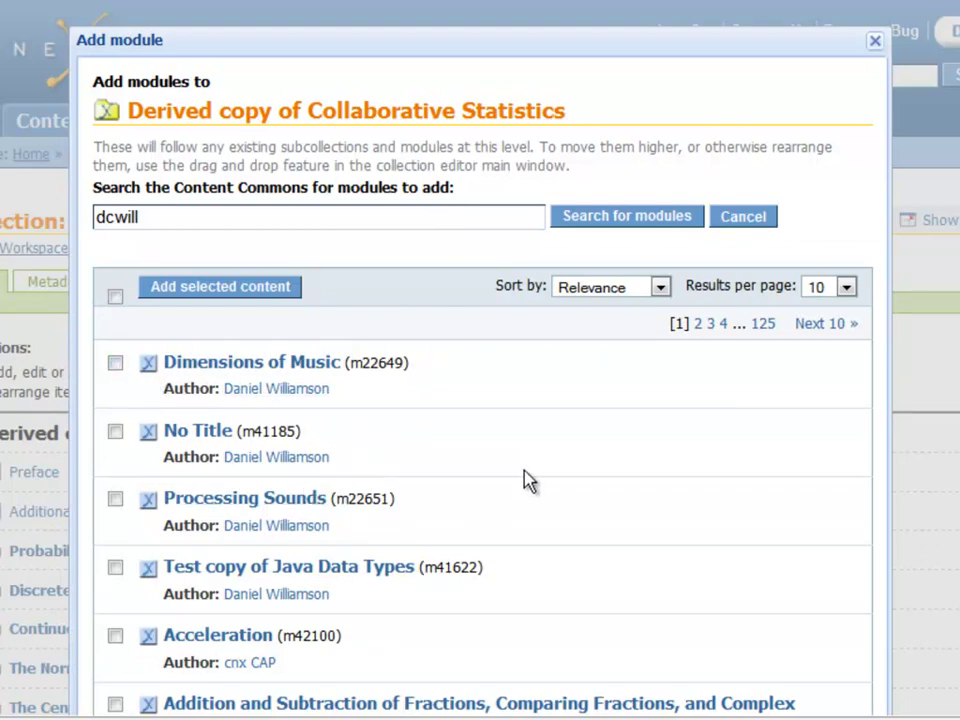
left_click(115, 364)
left_click(115, 432)
left_click(244, 290)
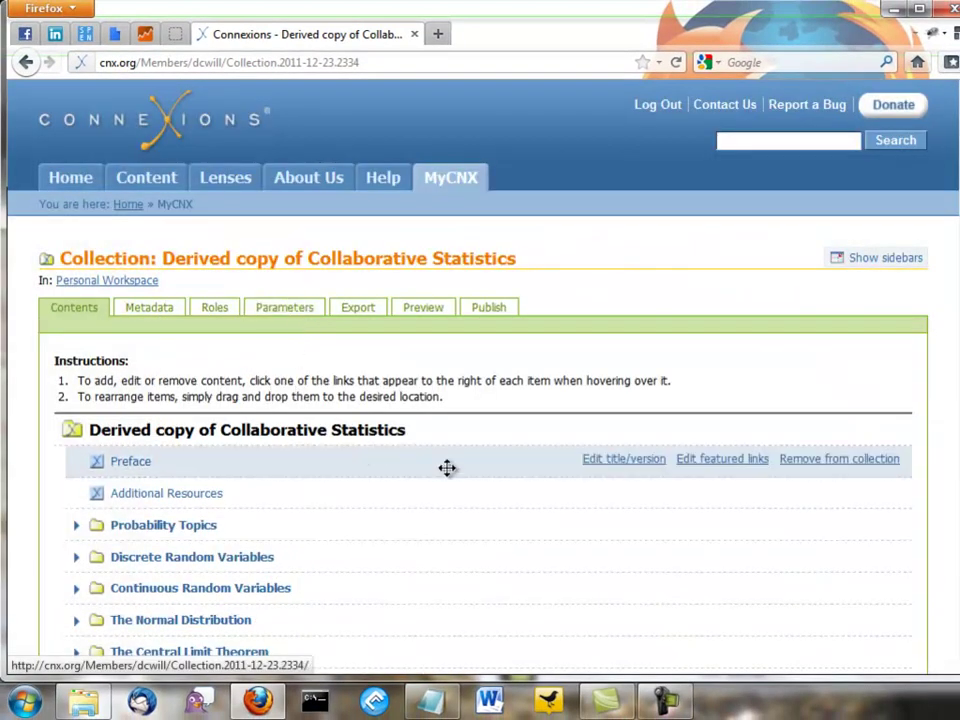
scroll(474, 574, "down", 5)
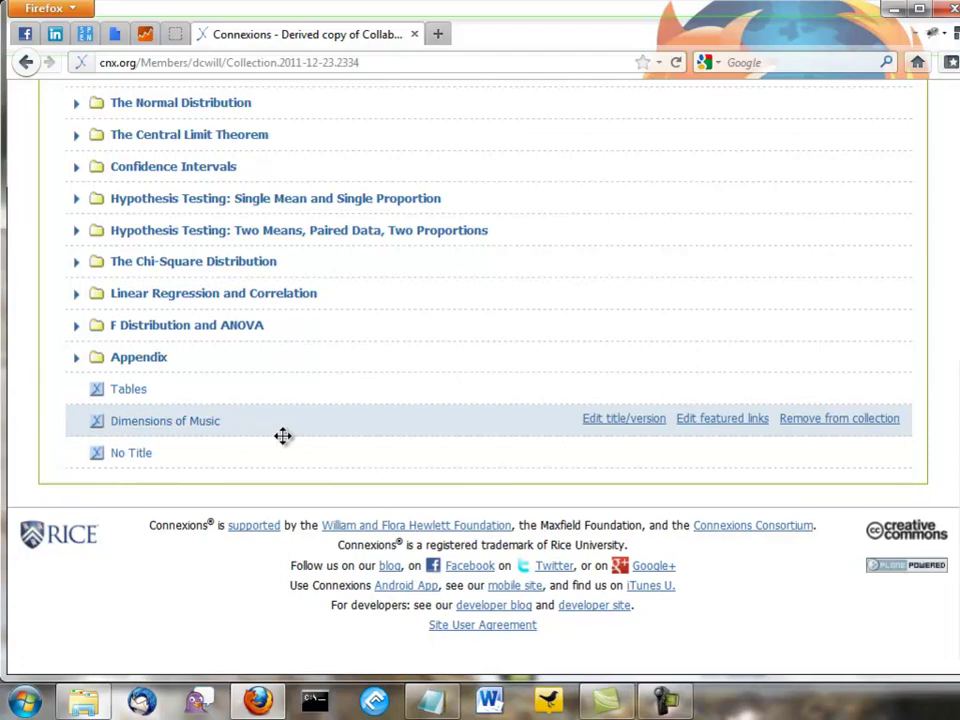
scroll(658, 429, "up", 5)
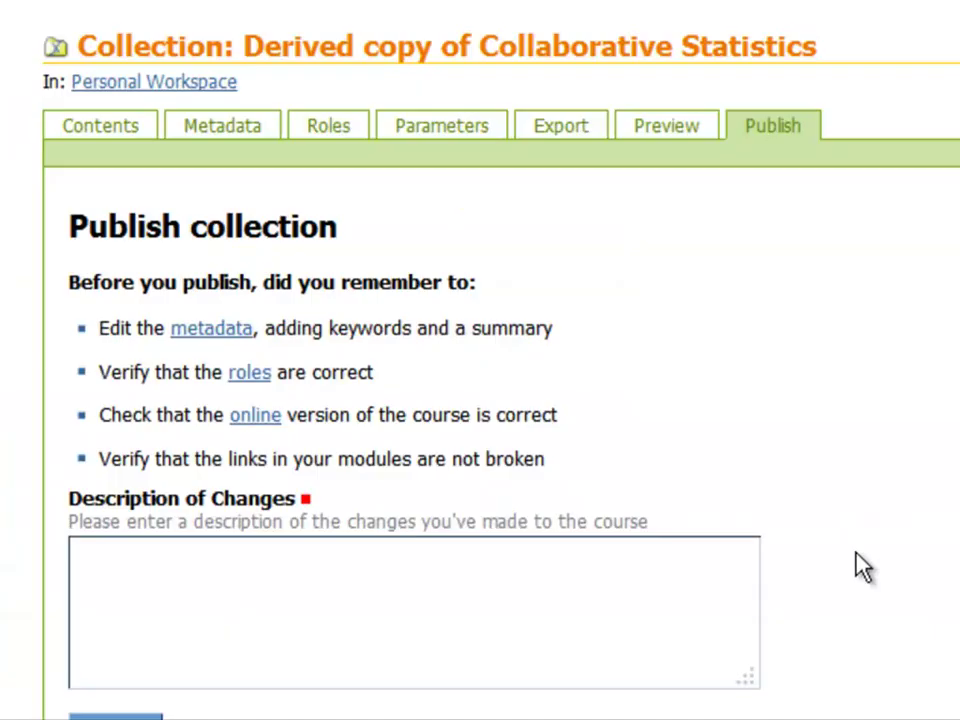
- Enter 'created derived copy' as the description of changes and publish the collection
left_click(499, 593)
type("created deri")
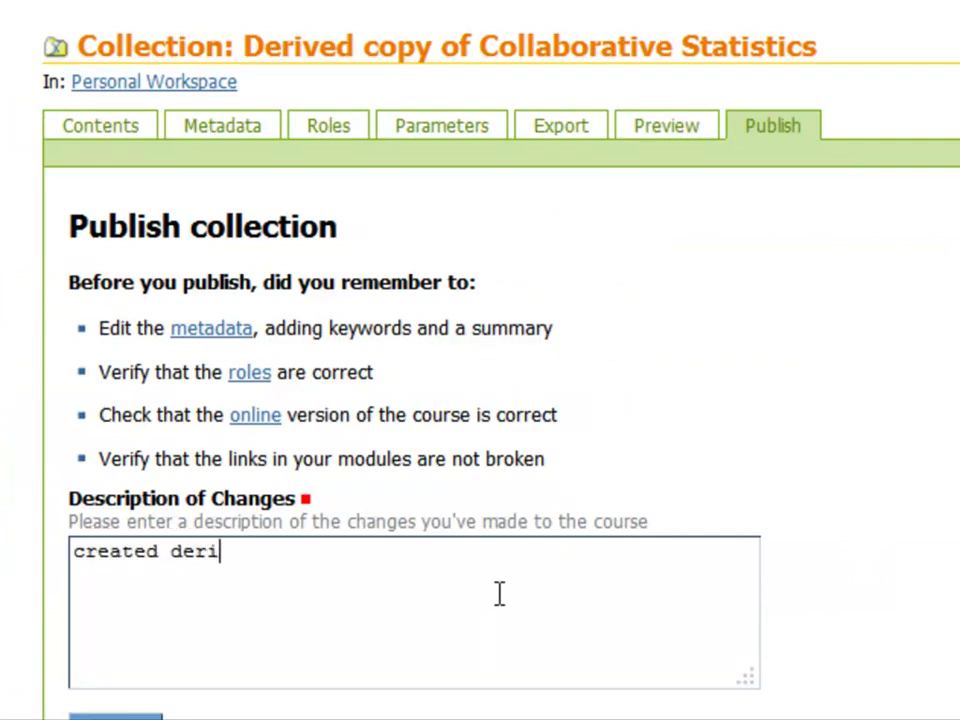
type("ved copy")
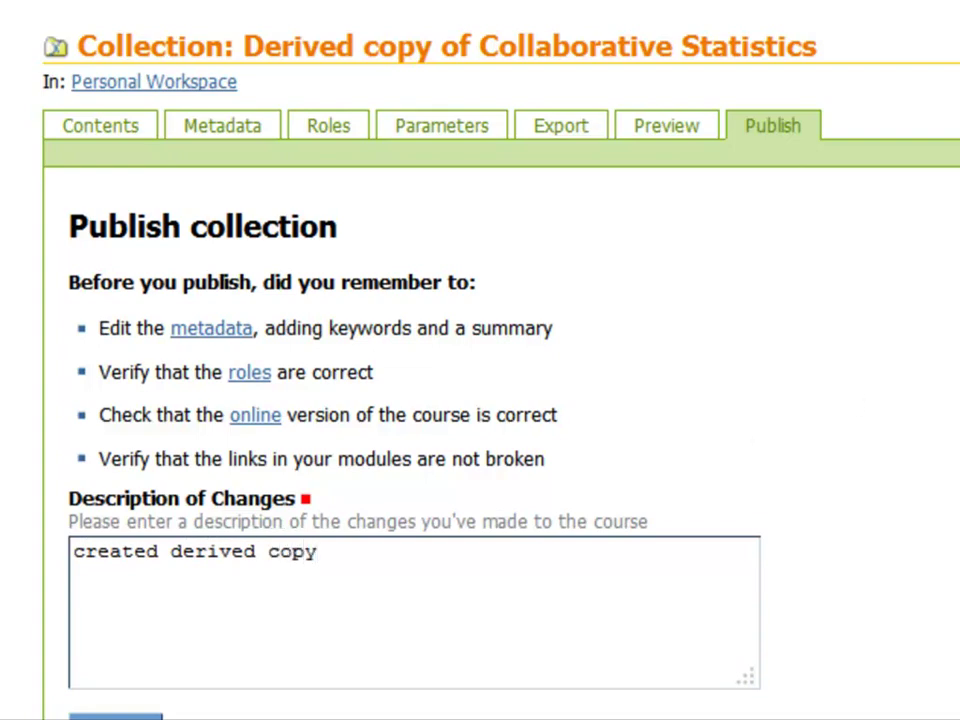
scroll(499, 594, "down", 5)
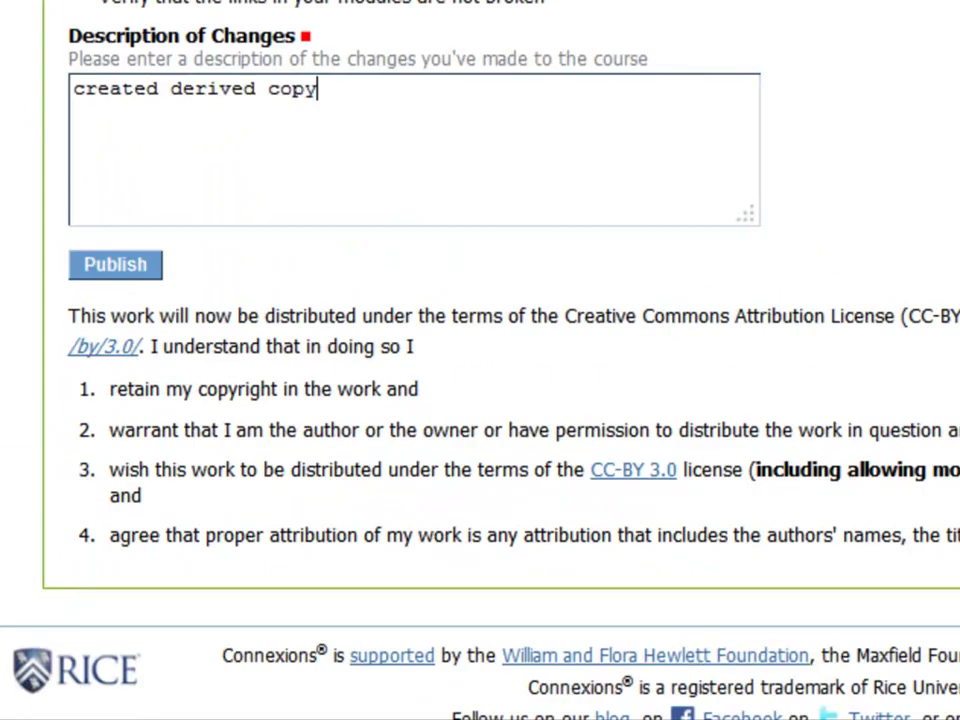
left_click(114, 272)
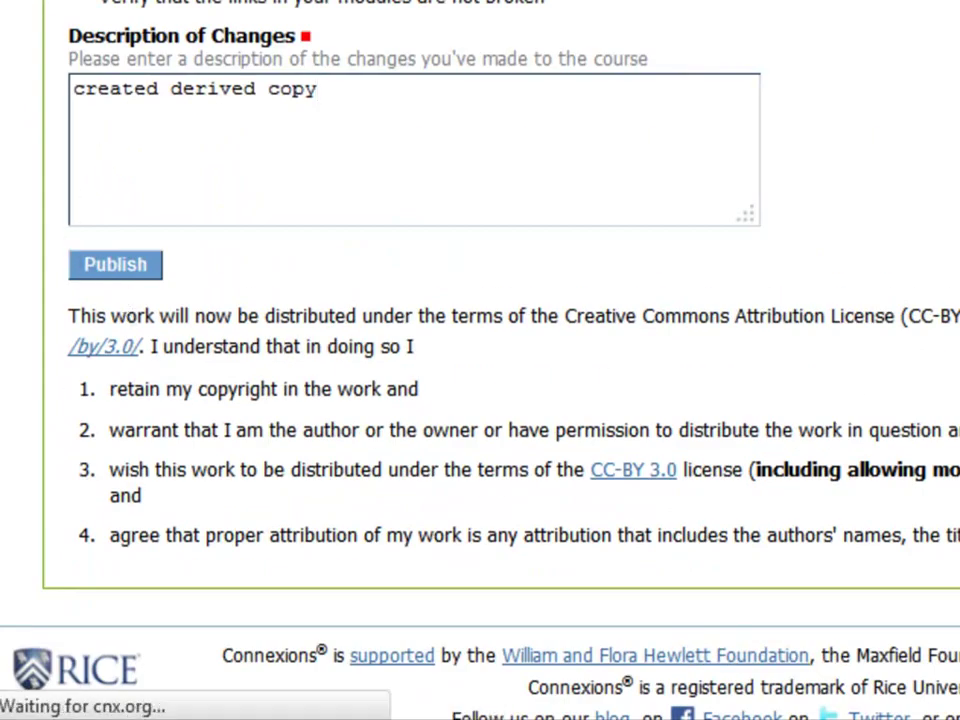